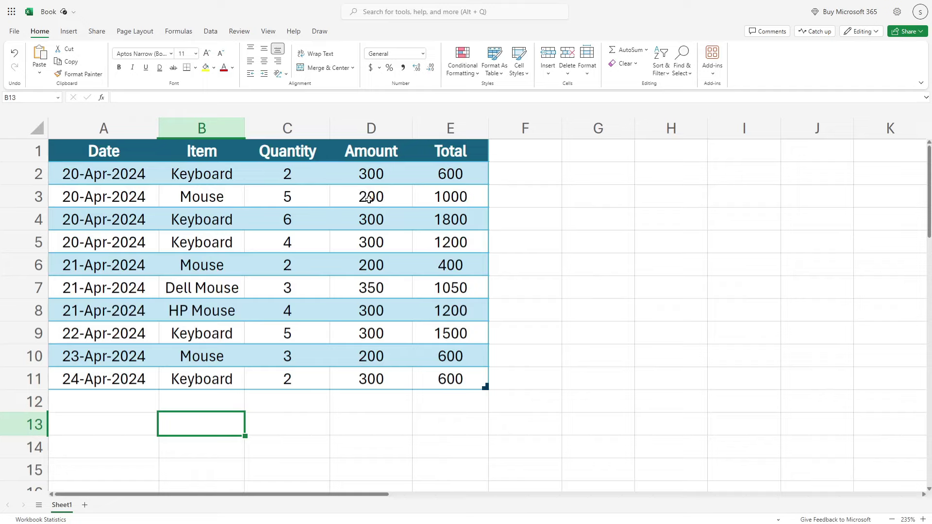
# Label cell B13 'total keyboard sale'.
pyautogui.click(293, 427)
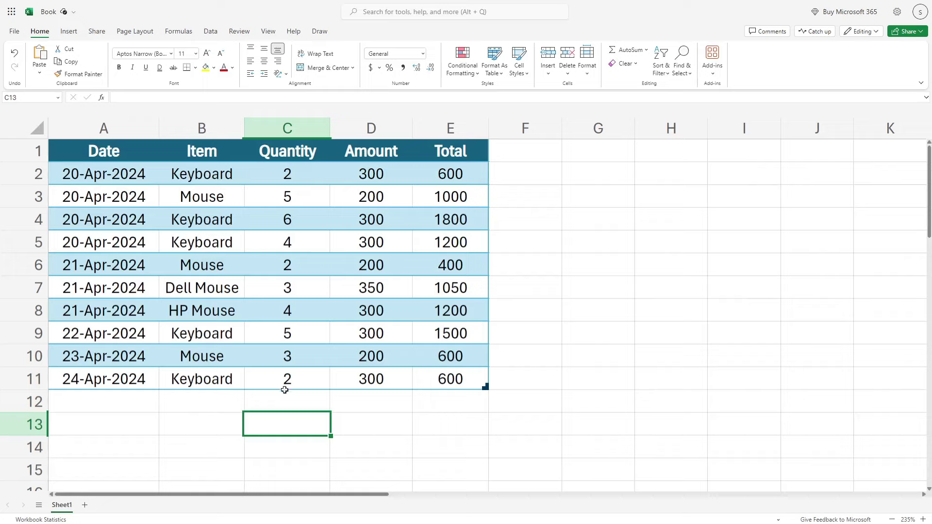
pyautogui.click(228, 431)
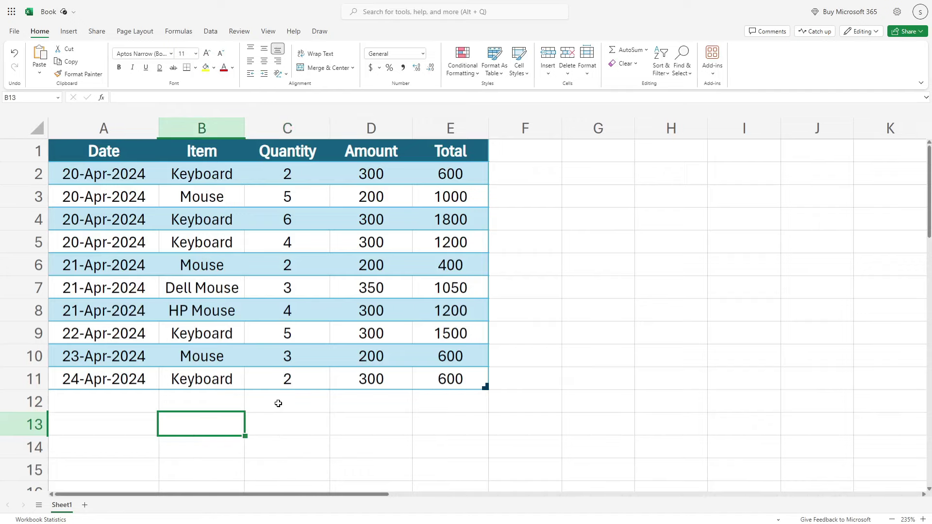
pyautogui.write('total ')
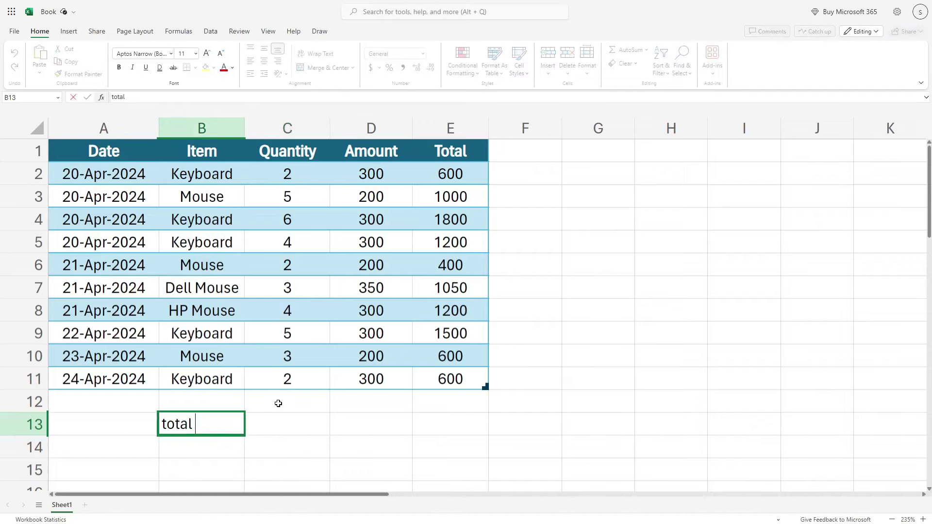
pyautogui.write('keybo')
pyautogui.write('ard sale')
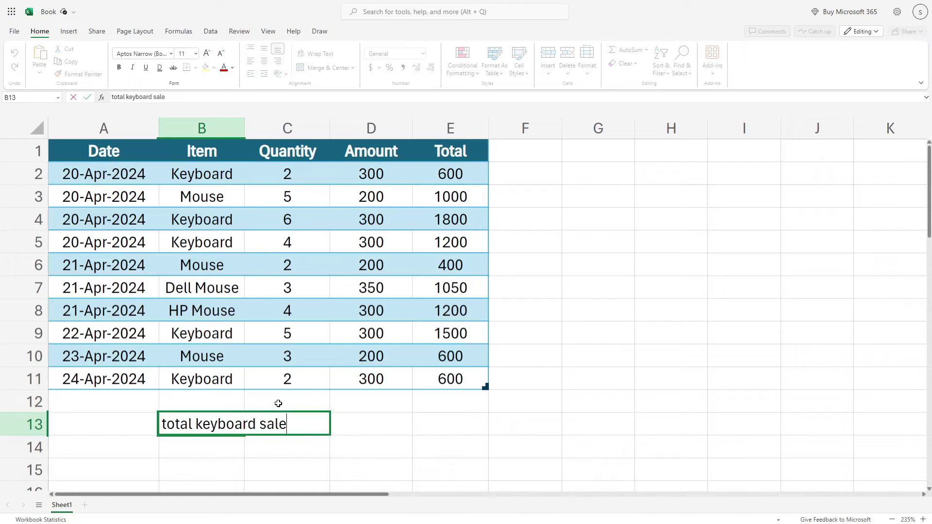
pyautogui.press('Tab')
# Begin a SUMIF in D13 over the Item column: =sumif(Table1[Item],.
pyautogui.click(374, 425)
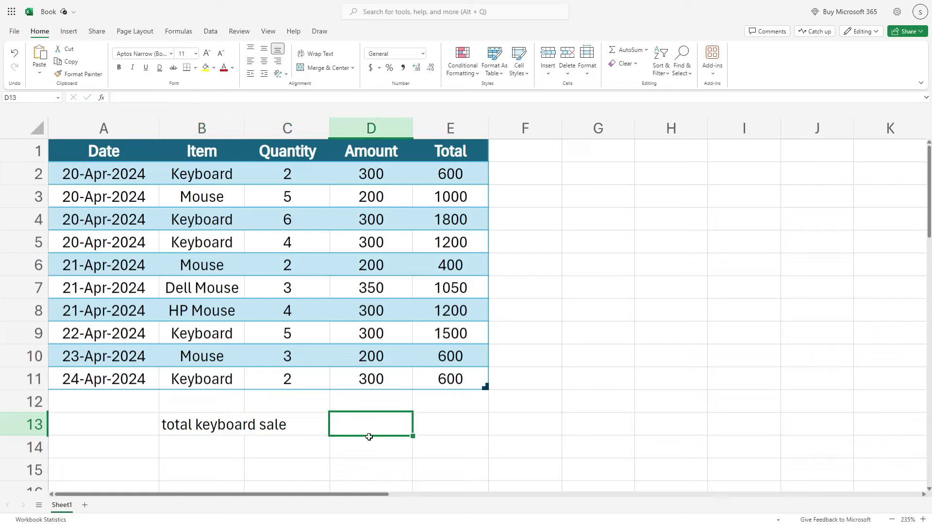
pyautogui.write('=')
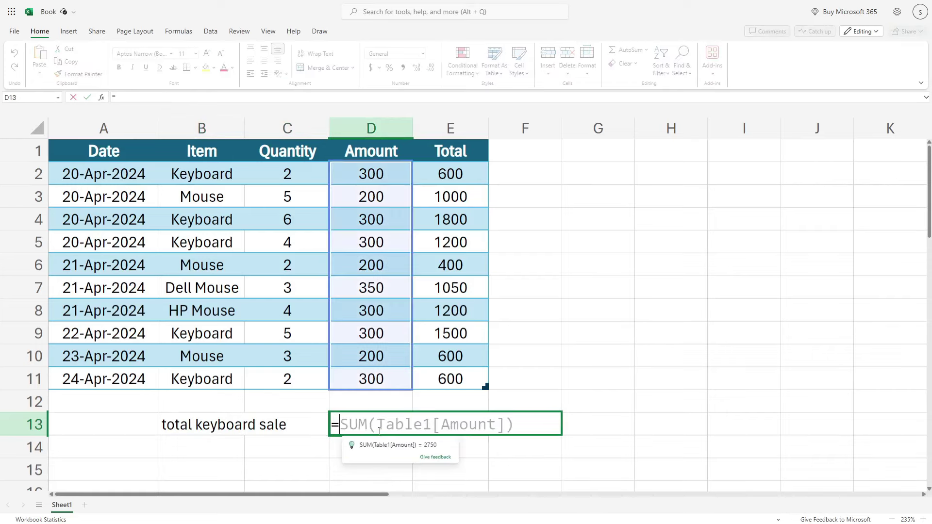
pyautogui.write('sum')
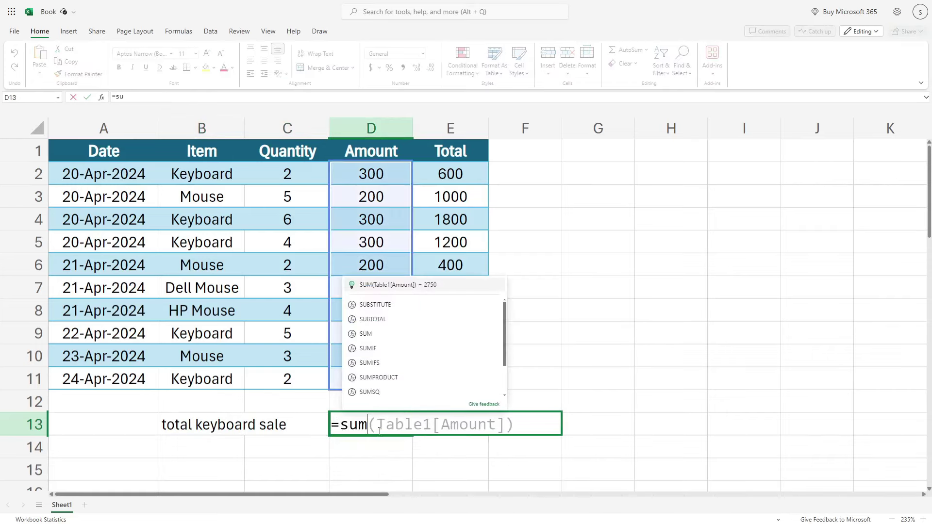
pyautogui.write('if(')
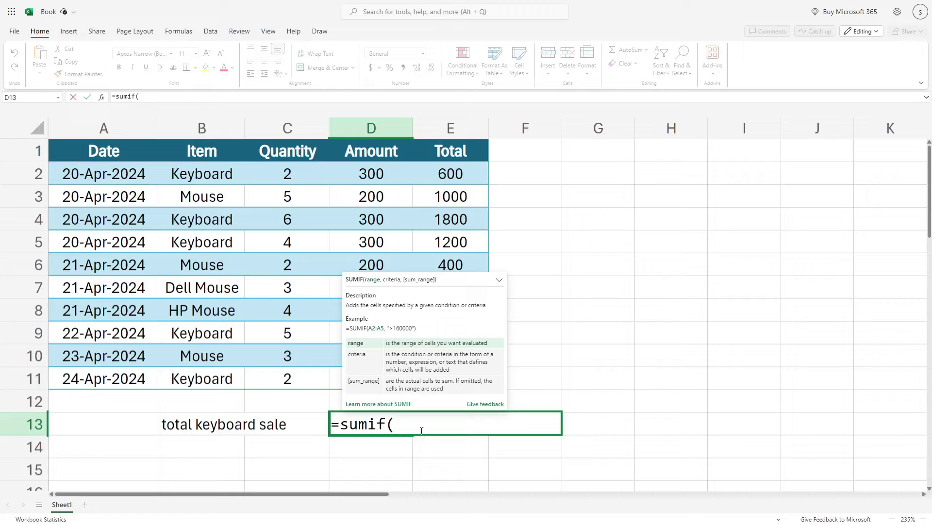
pyautogui.moveTo(204, 175); pyautogui.dragTo(207, 244)
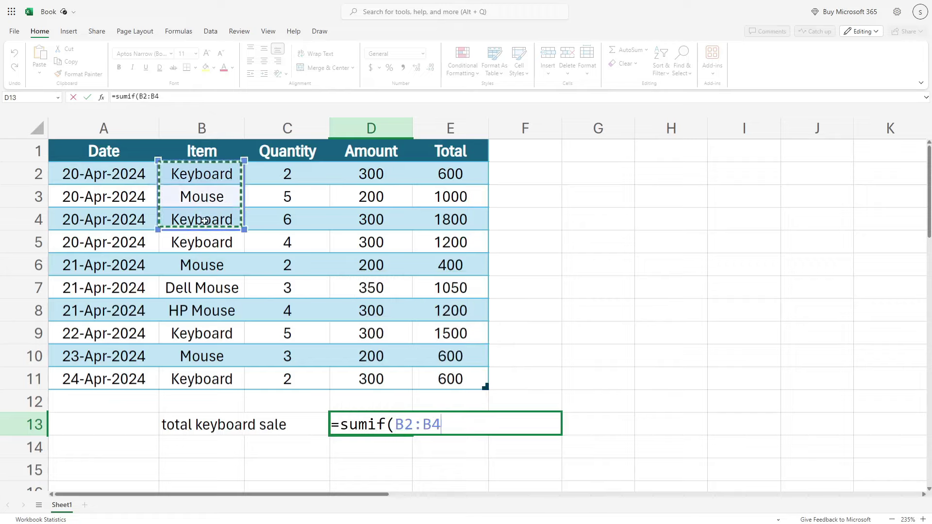
pyautogui.hotkey('shift', 'Down')
pyautogui.hotkey('shift', 'Down')
pyautogui.hotkey('shift', 'Down')
pyautogui.hotkey('shift', 'Down')
pyautogui.hotkey('shift', 'Down')
pyautogui.hotkey('shift', 'Down')
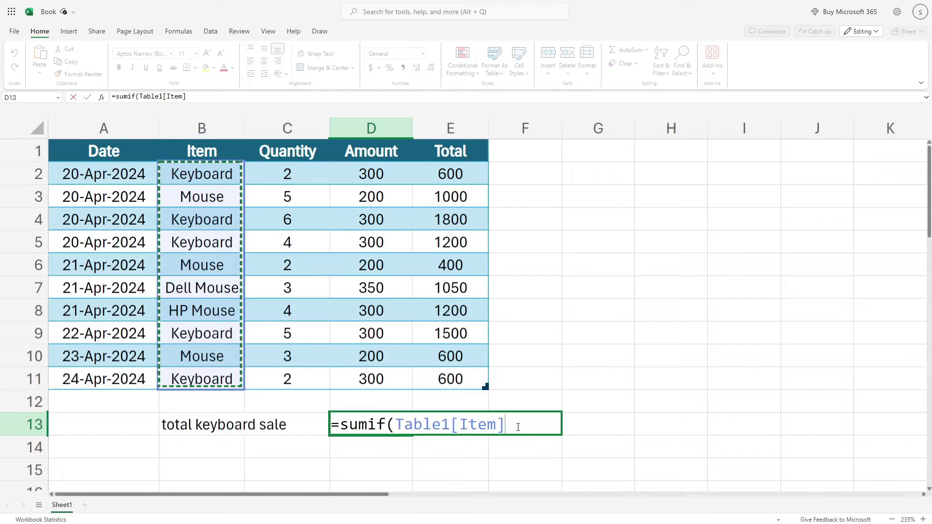
pyautogui.write(',')
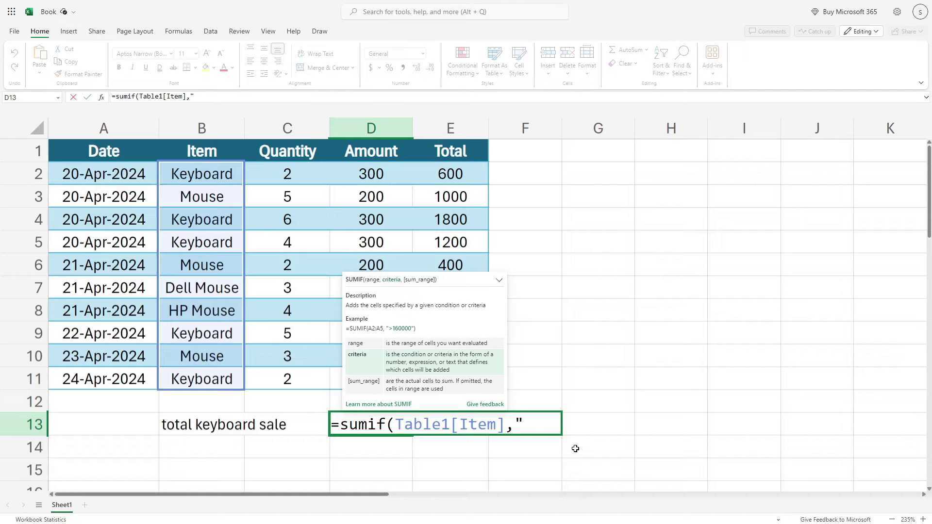
# Finish D13 as =sumif(Table1[Item],"Keyboard",Table1[Total]), returning 5700.
pyautogui.write('Keyb')
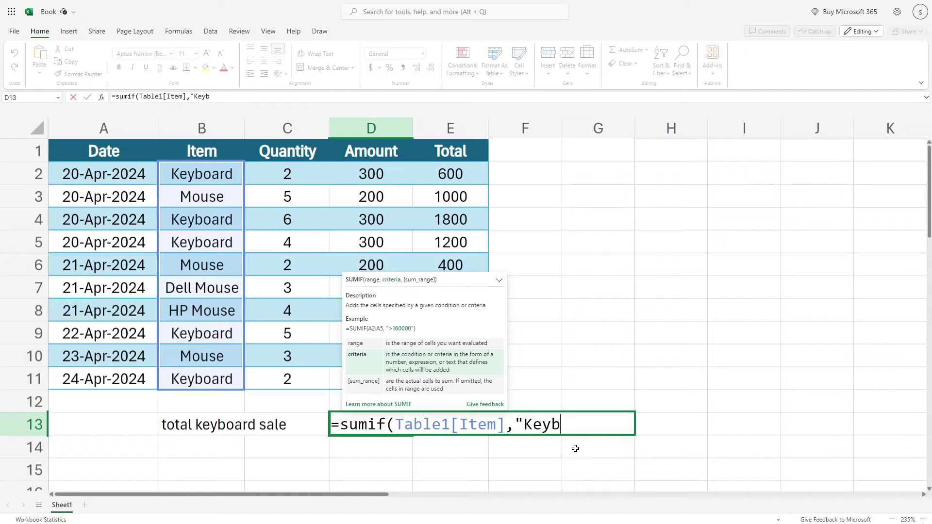
pyautogui.write('oard')
pyautogui.write(',')
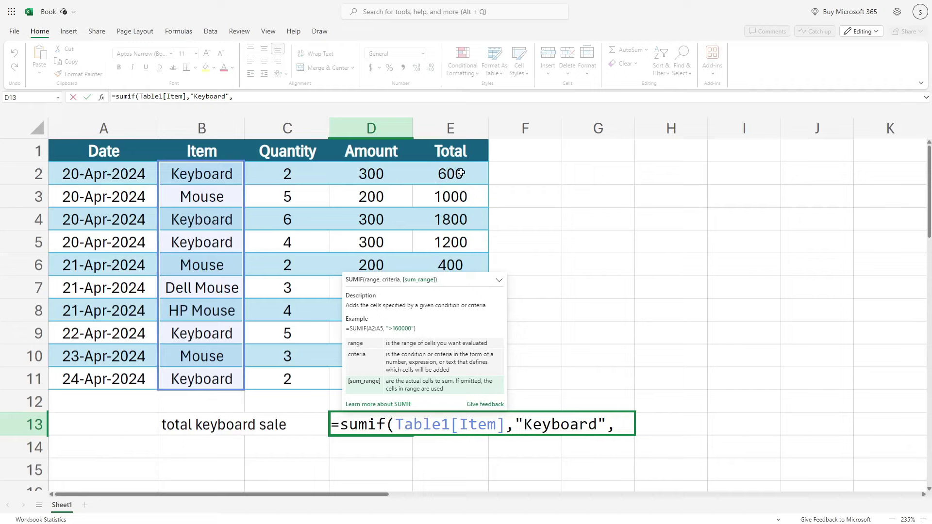
pyautogui.moveTo(460, 173); pyautogui.dragTo(454, 383)
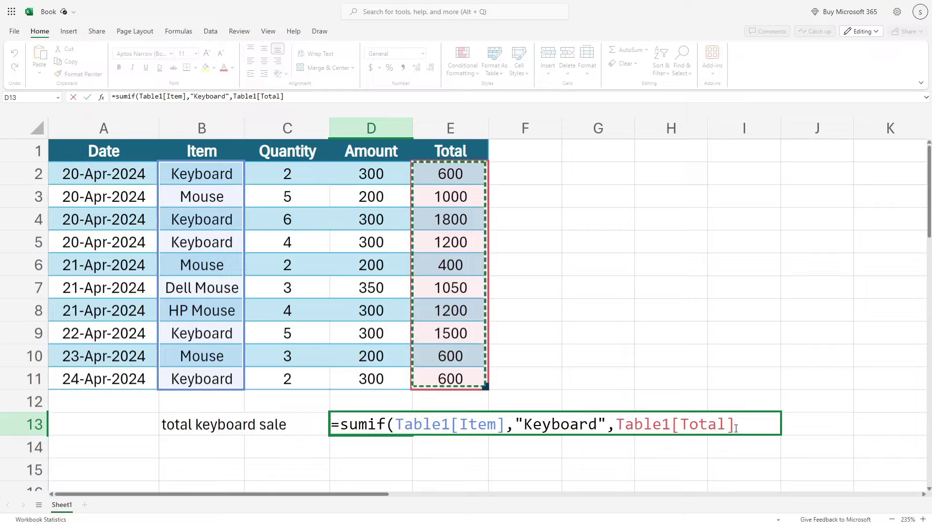
pyautogui.write(')')
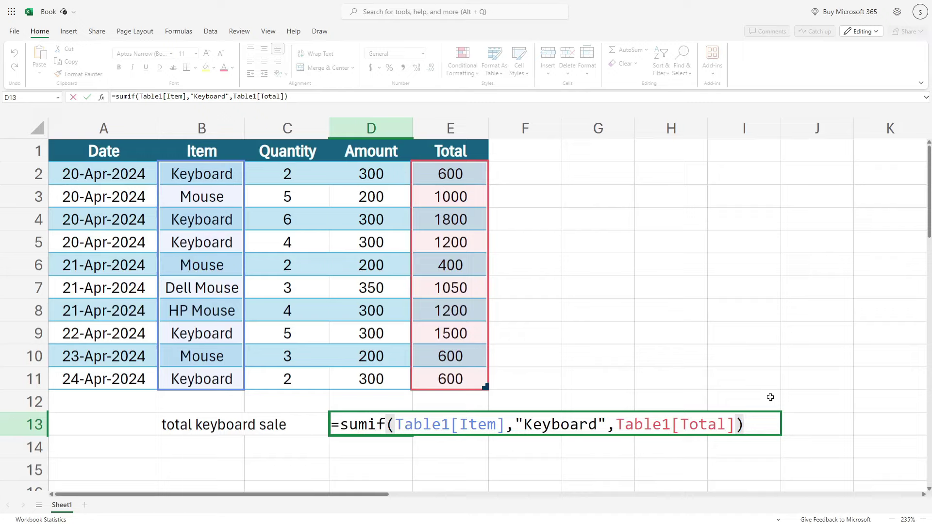
pyautogui.press('Return')
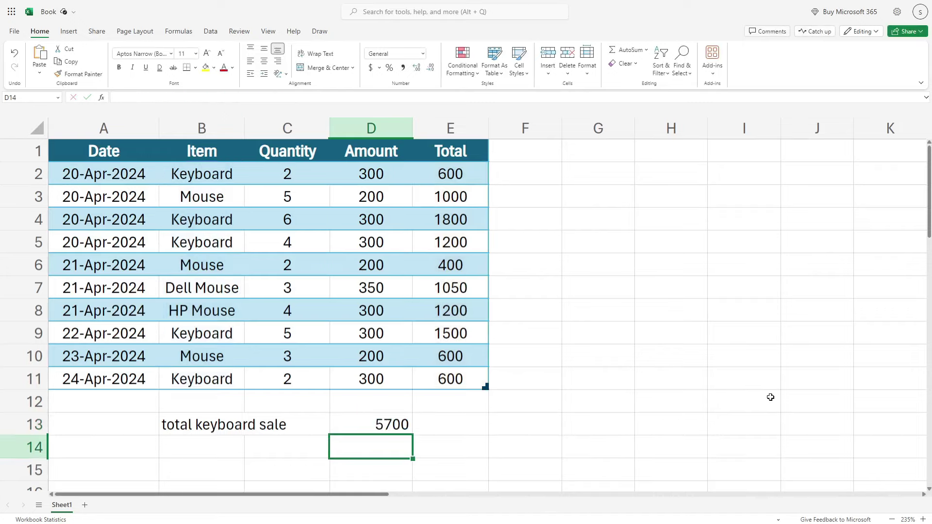
pyautogui.click(382, 429)
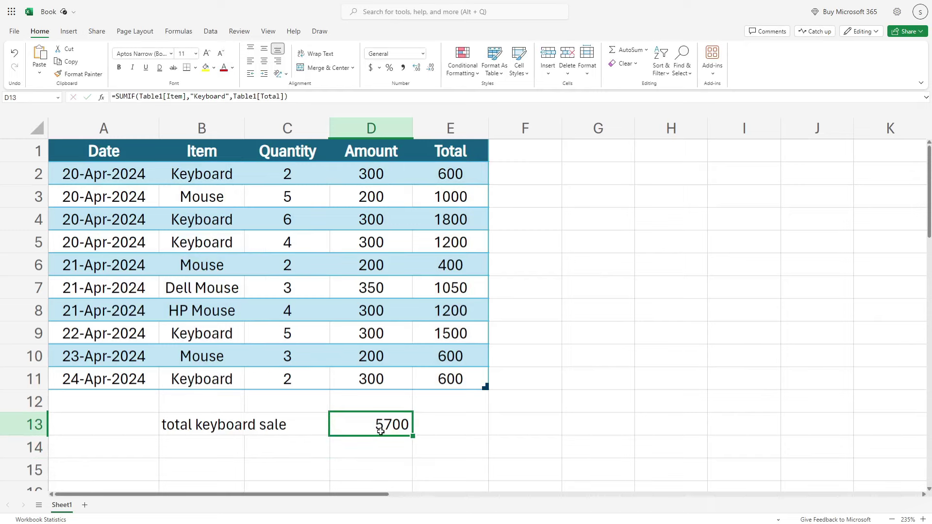
pyautogui.click(211, 200)
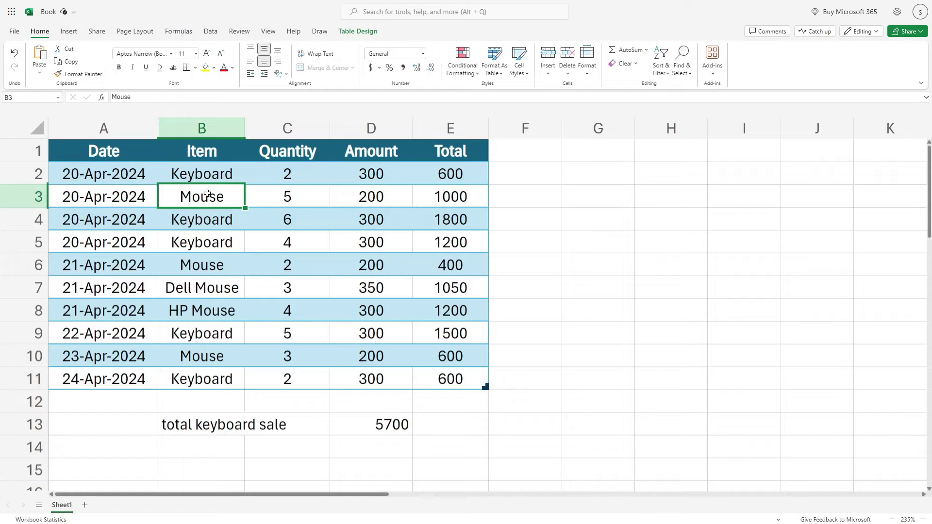
pyautogui.click(204, 293)
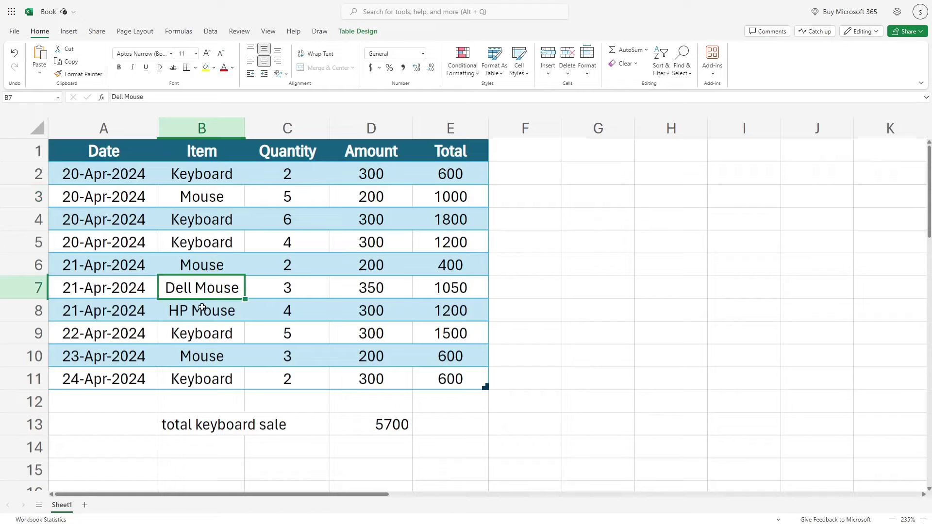
pyautogui.click(206, 316)
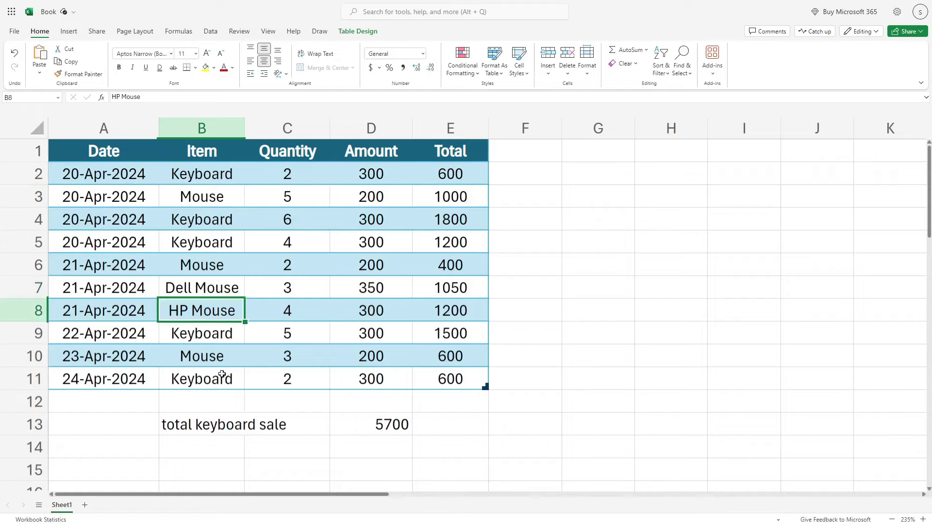
pyautogui.click(198, 291)
pyautogui.click(192, 311)
pyautogui.click(370, 454)
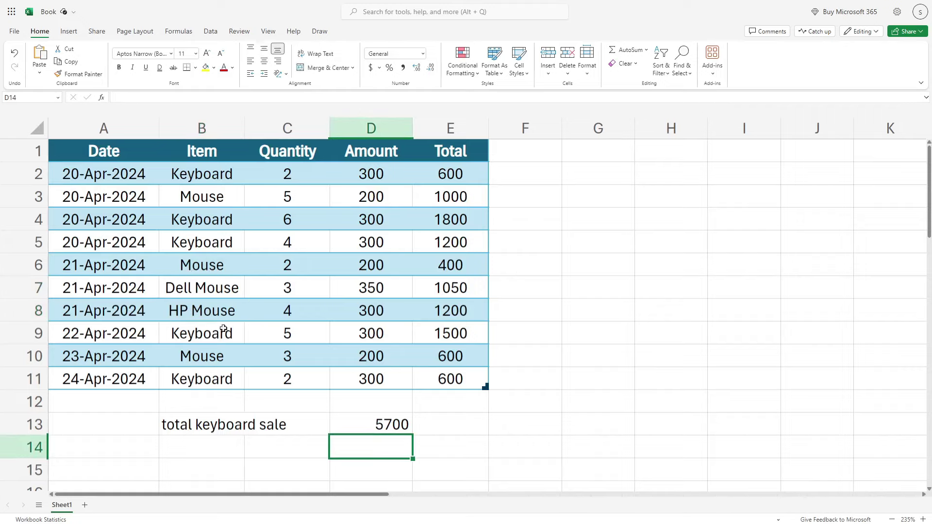
# Enter =sumif(Table1[Item],"*Mouse*",Table1[Total]) in D14, returning 4250.
pyautogui.write('=')
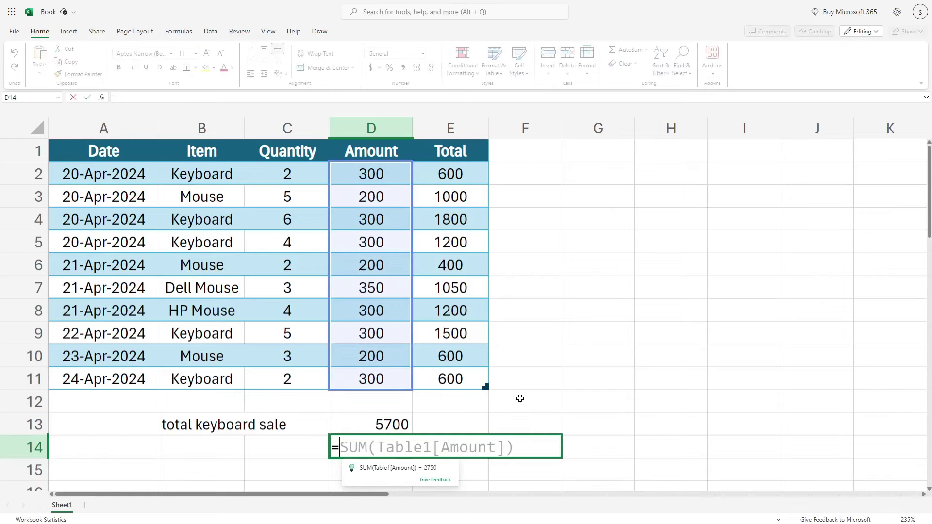
pyautogui.write('sumif')
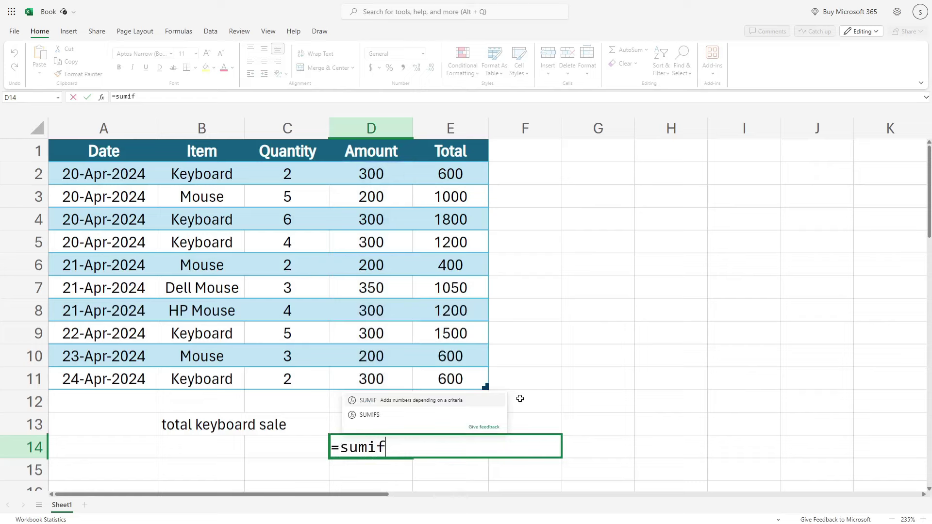
pyautogui.write('(')
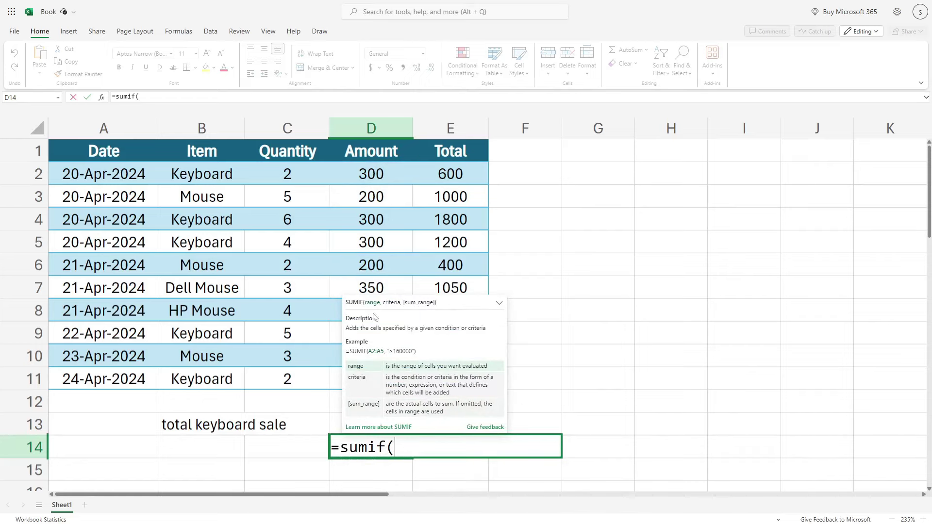
pyautogui.moveTo(206, 175); pyautogui.dragTo(203, 379)
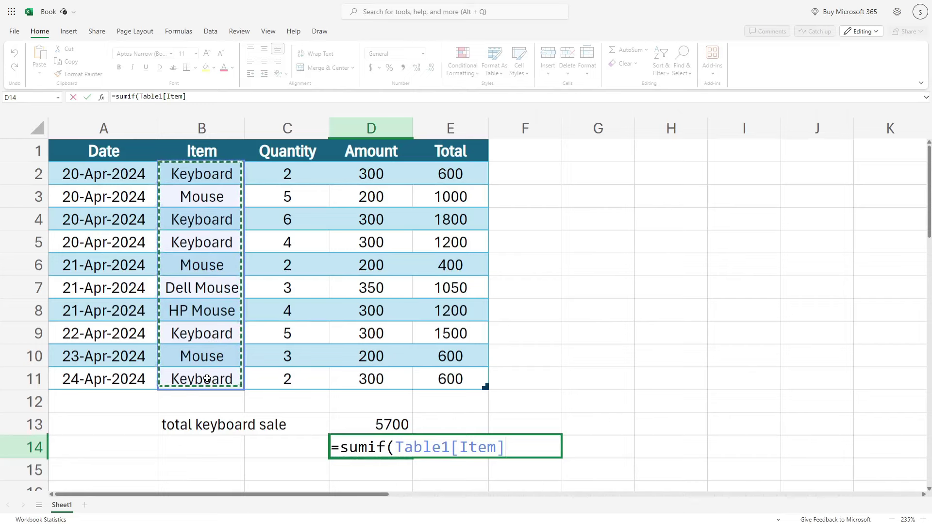
pyautogui.write(',')
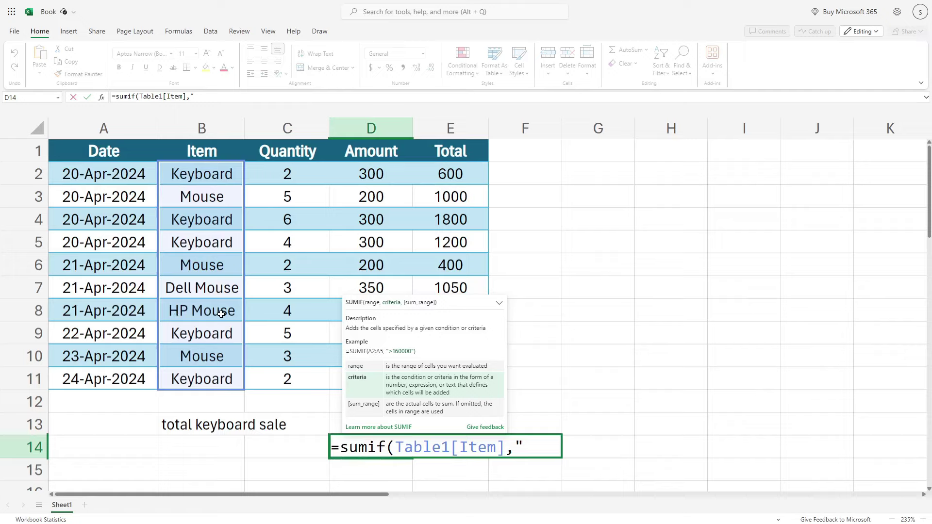
pyautogui.write('*')
pyautogui.write('Mou')
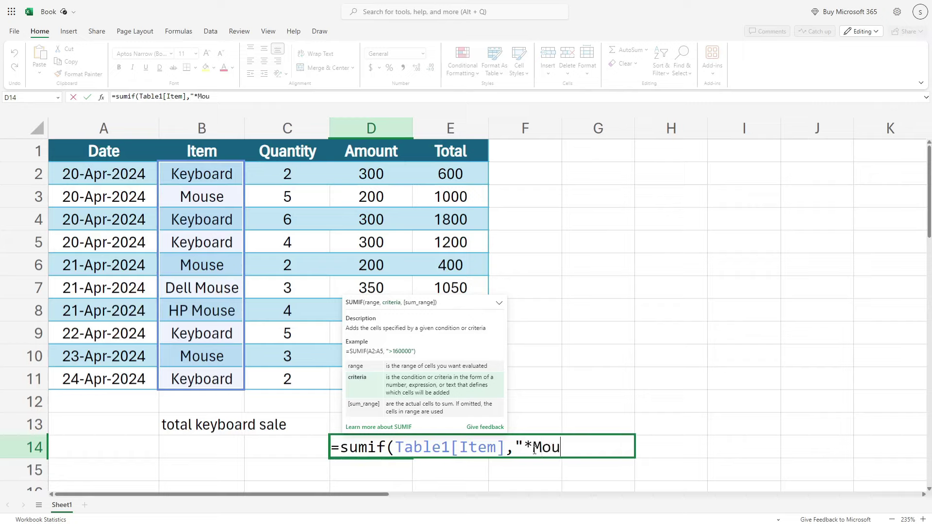
pyautogui.write('se*')
pyautogui.write('"')
pyautogui.write(',')
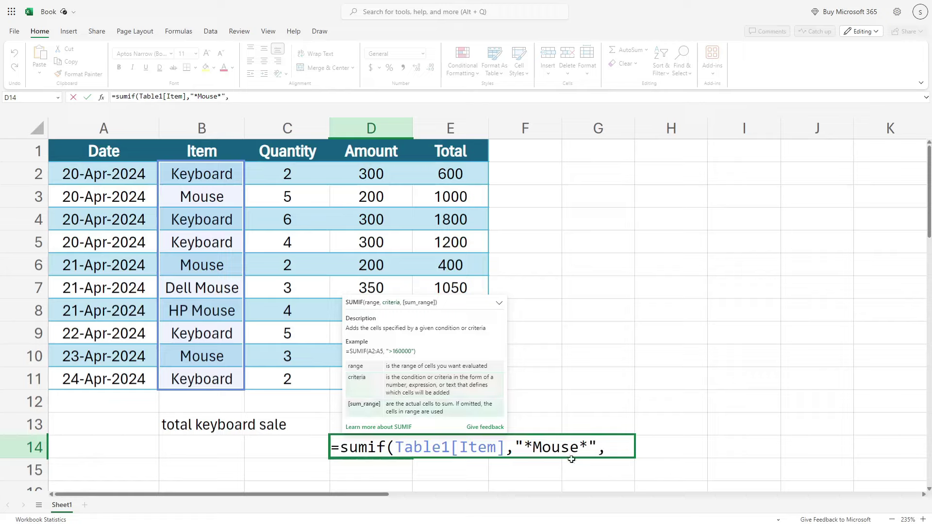
pyautogui.moveTo(450, 174); pyautogui.dragTo(446, 388)
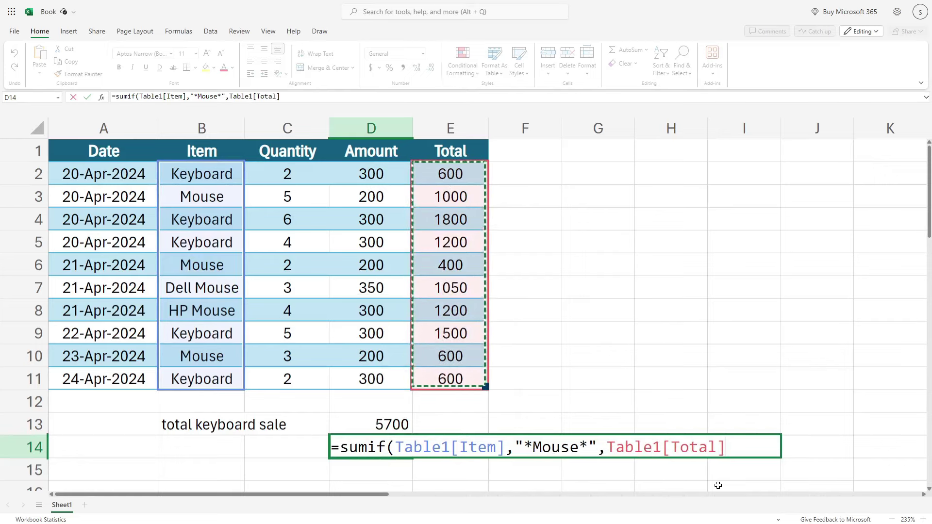
pyautogui.write(')')
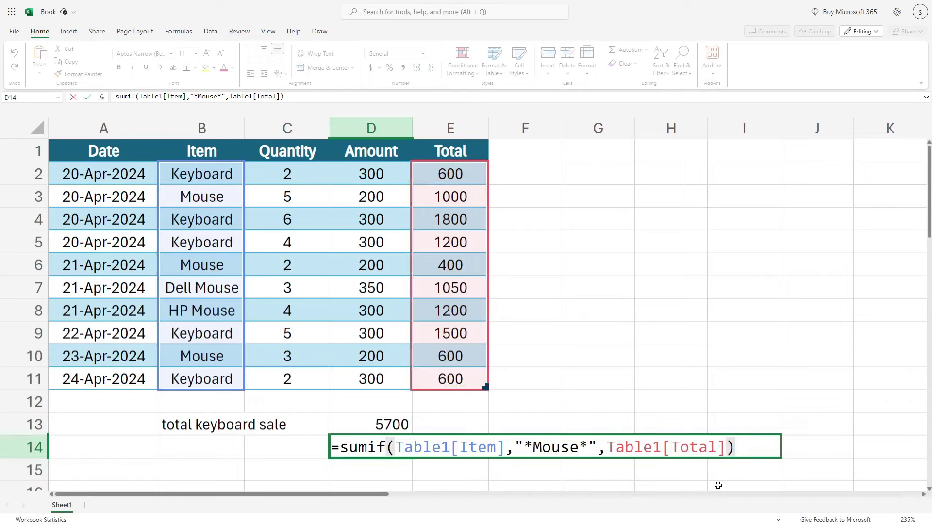
pyautogui.press('Return')
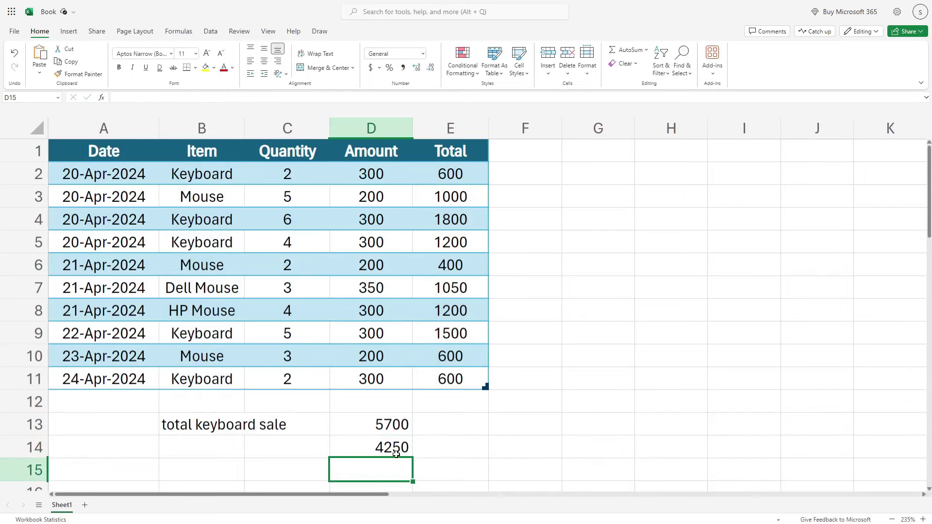
# Start a manual sum in G6 adding the mouse totals from E3 and E6.
pyautogui.click(588, 268)
pyautogui.write('=')
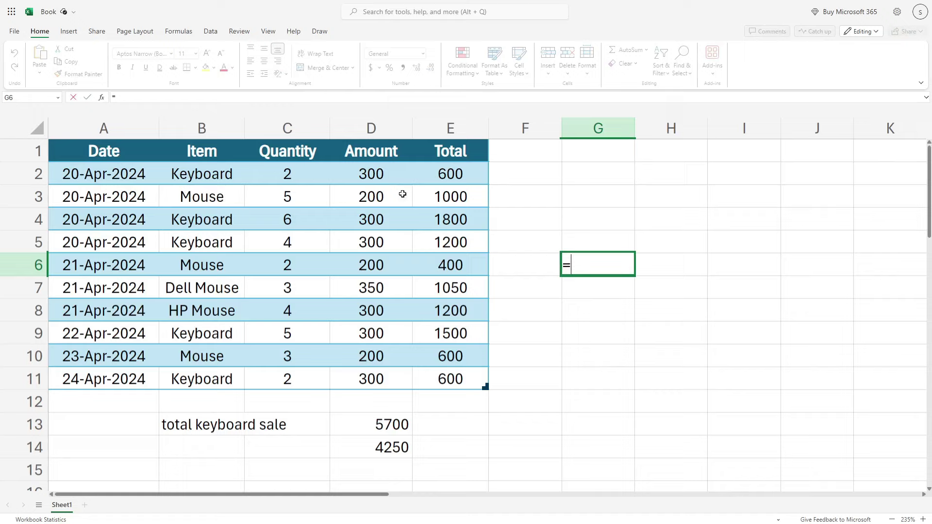
pyautogui.click(452, 196)
pyautogui.write('+')
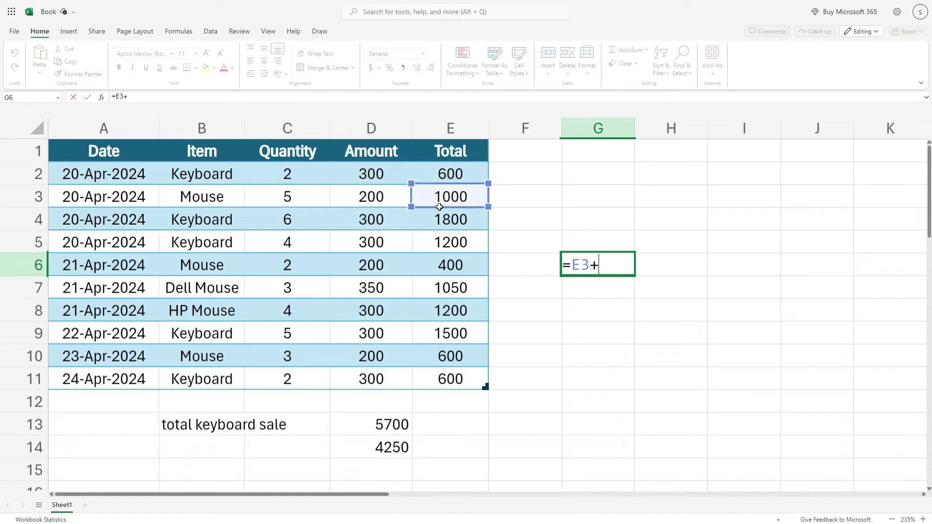
pyautogui.click(444, 265)
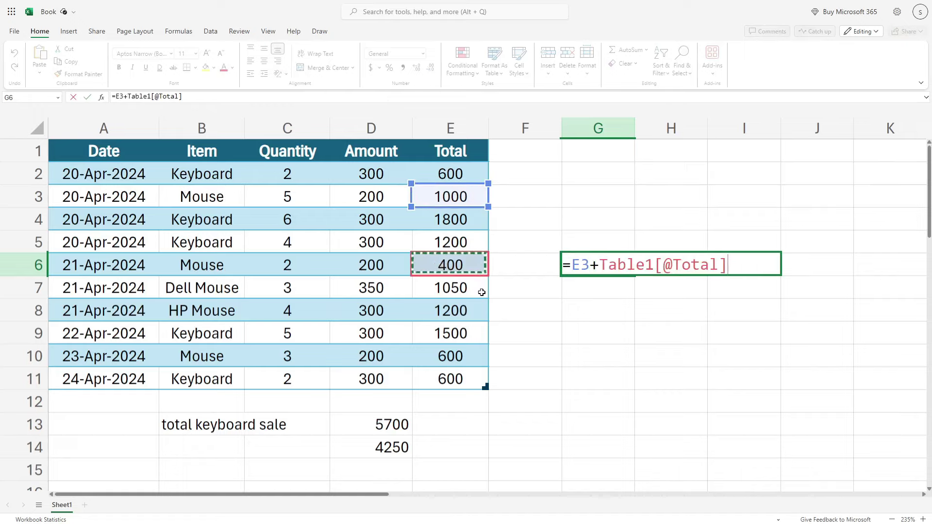
pyautogui.write('+')
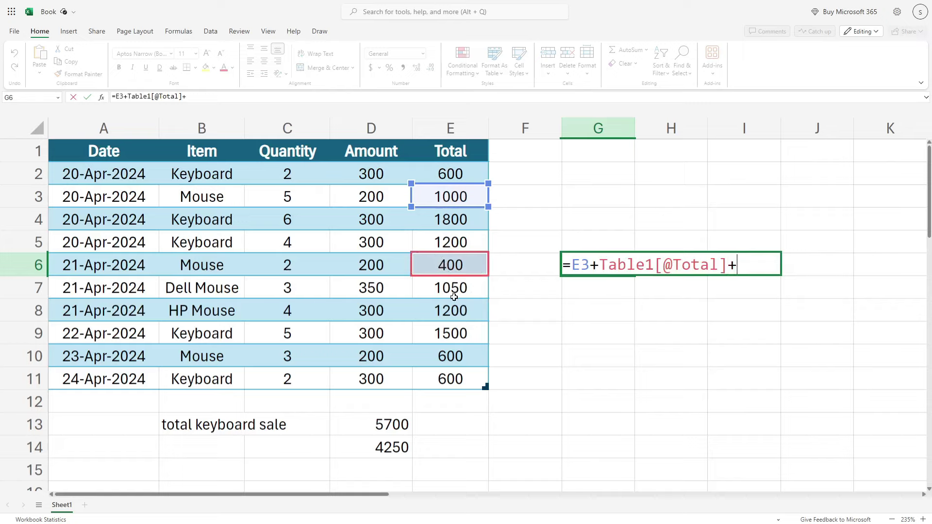
# Add E7, E8 and E10 to G6's sum and confirm it returns 4250.
pyautogui.click(447, 289)
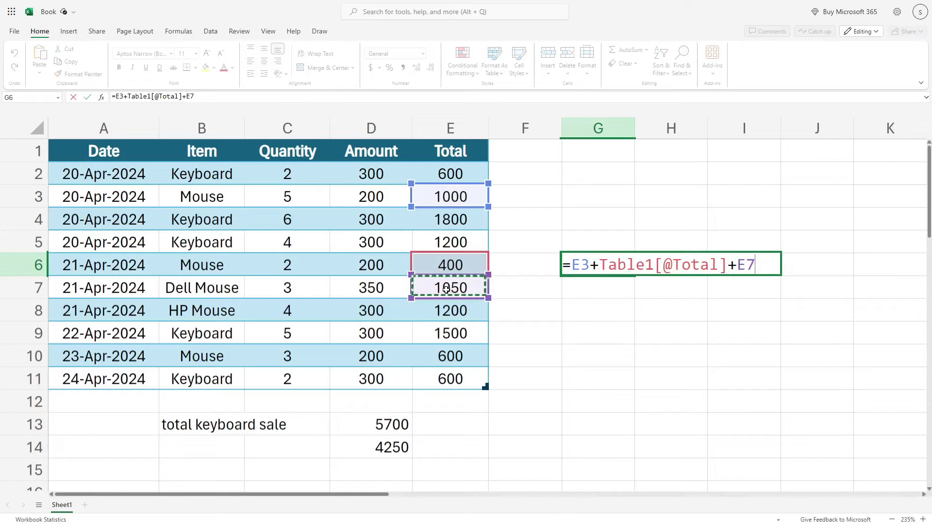
pyautogui.write('+')
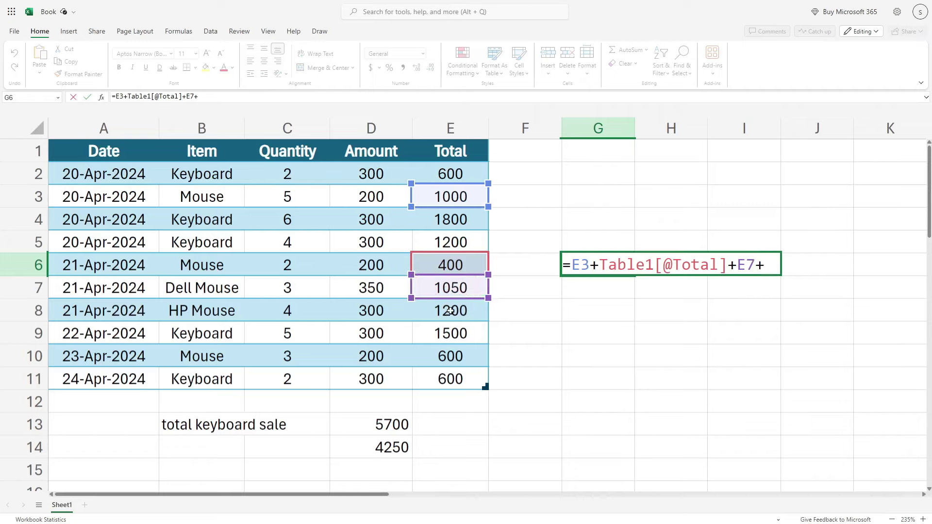
pyautogui.click(450, 311)
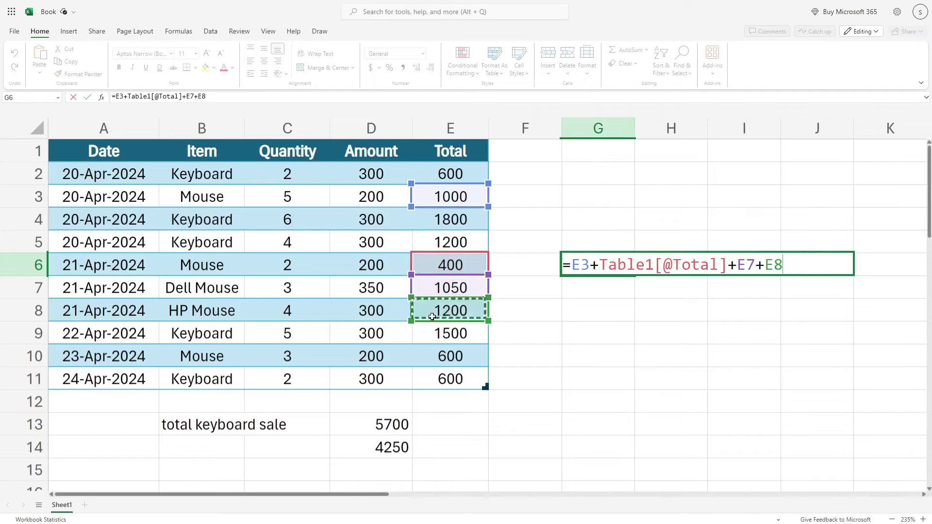
pyautogui.write('+')
pyautogui.click(450, 358)
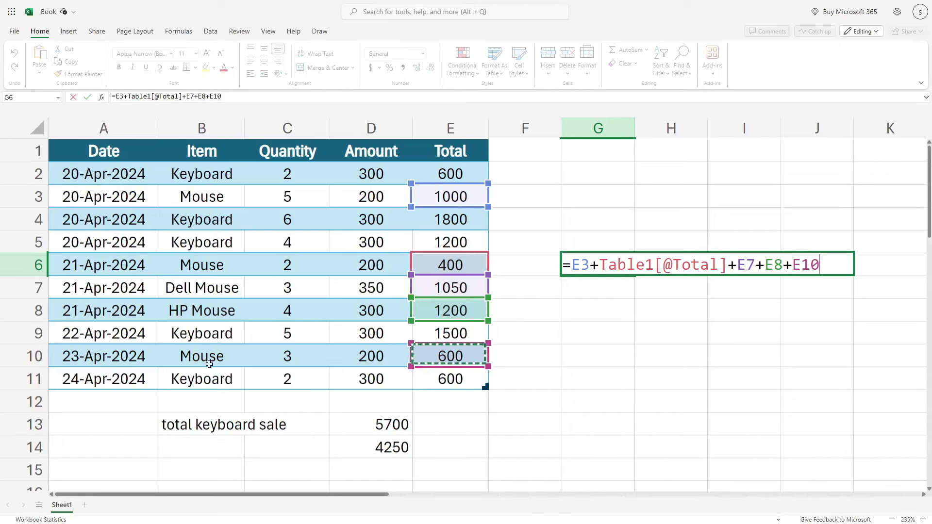
pyautogui.press('Return')
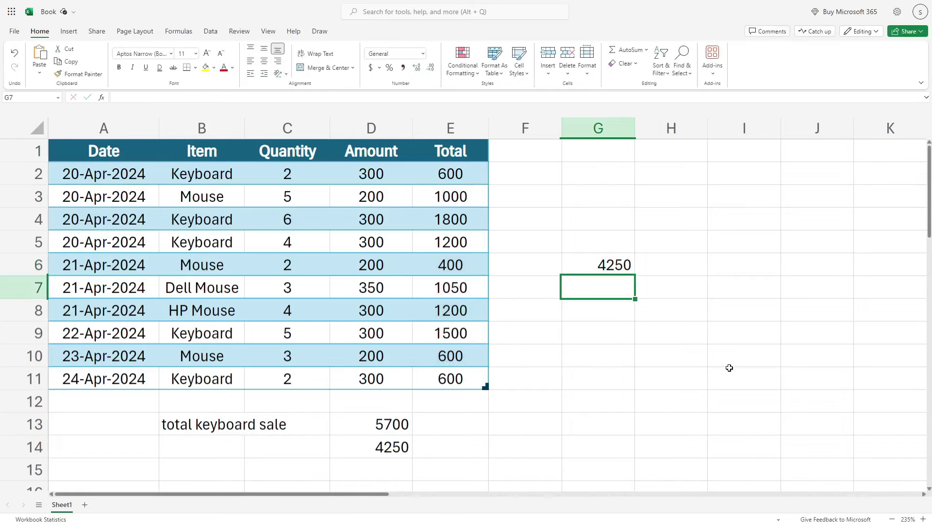
pyautogui.click(622, 273)
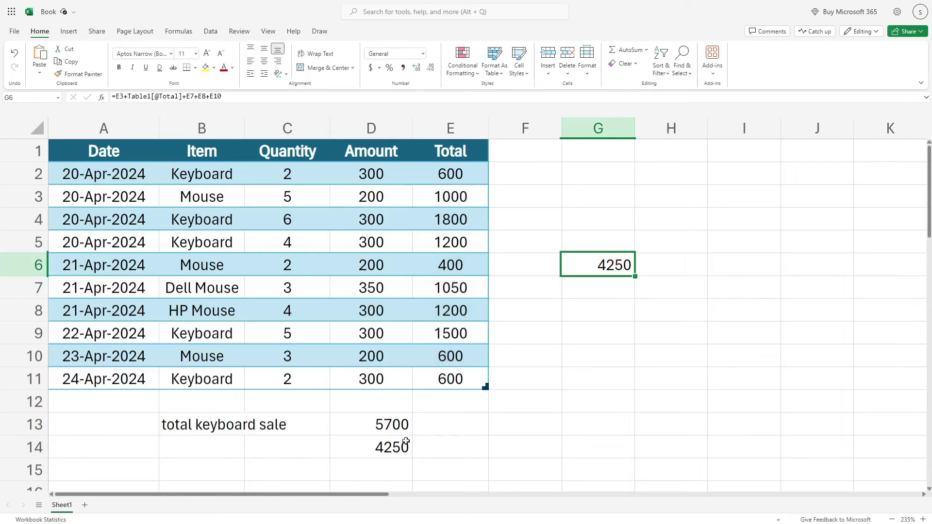
pyautogui.doubleClick(614, 268)
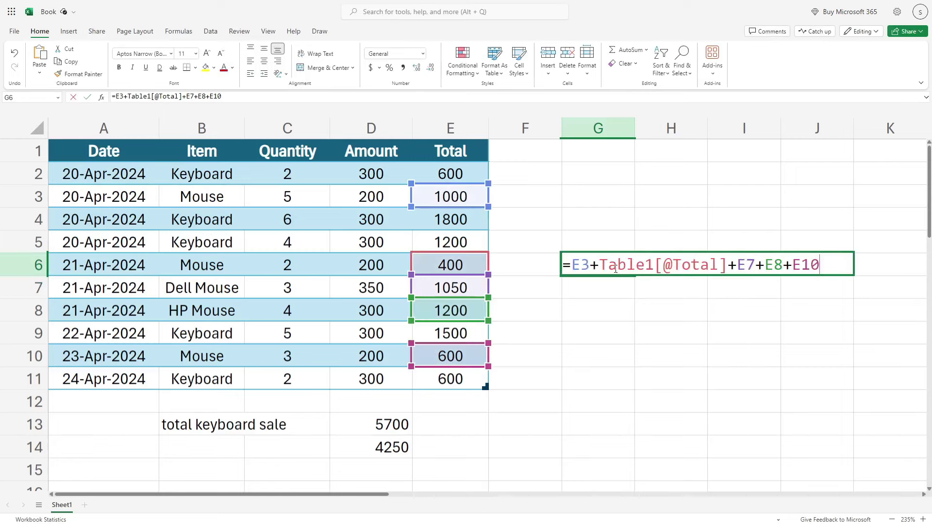
pyautogui.click(682, 310)
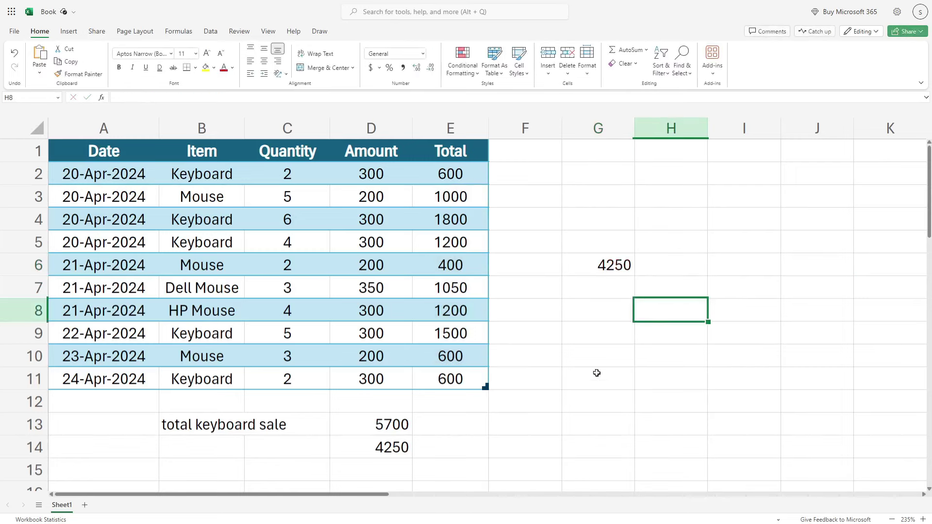
pyautogui.doubleClick(391, 455)
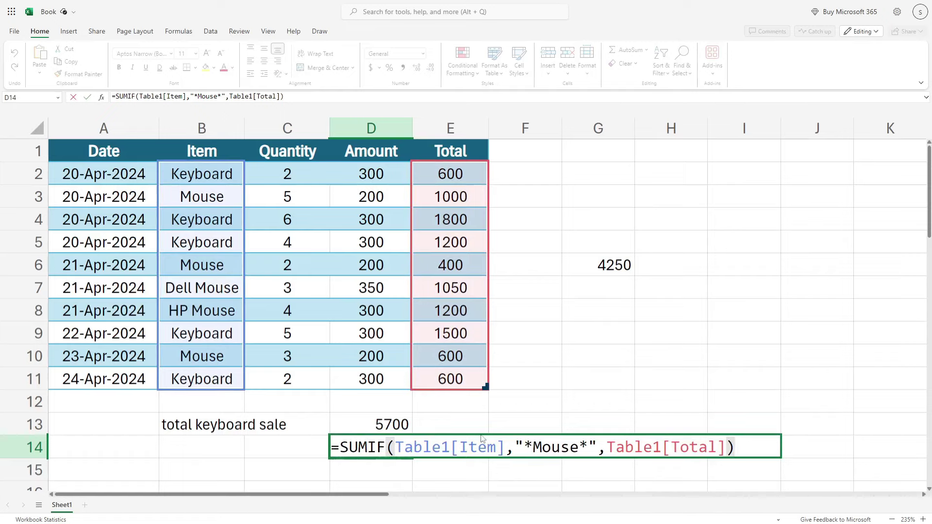
pyautogui.click(645, 401)
pyautogui.click(453, 446)
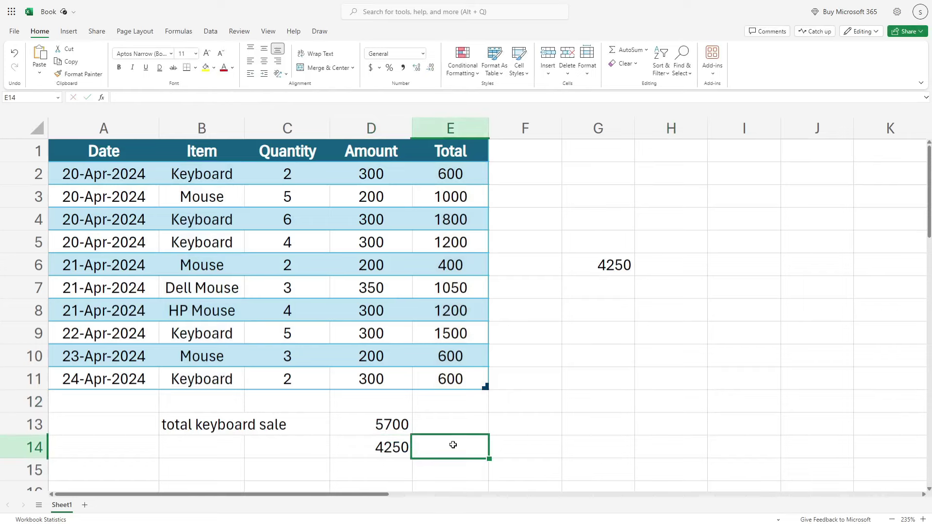
pyautogui.click(511, 404)
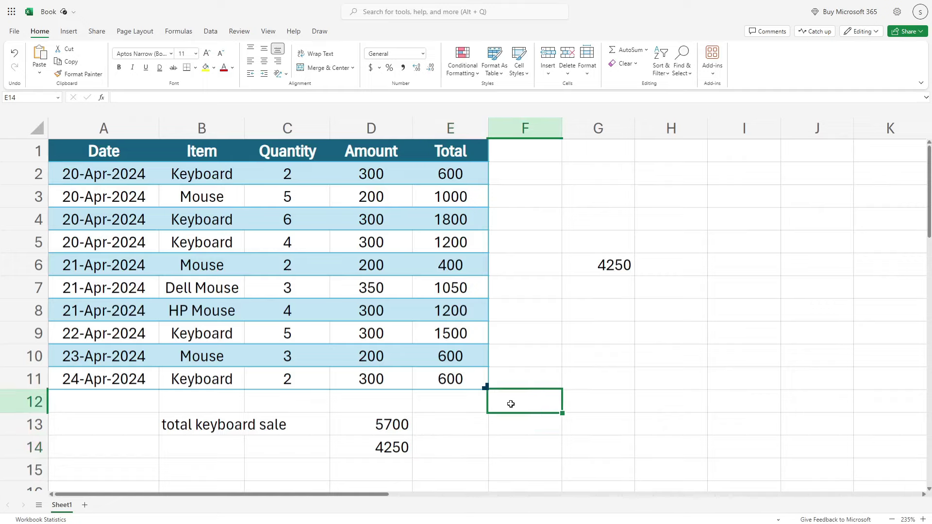